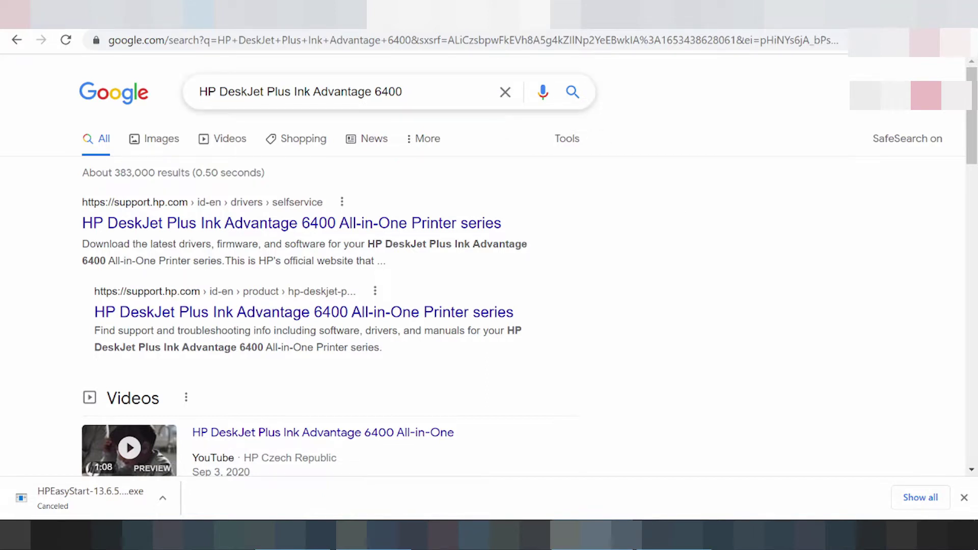
Search Google for 'HP DeskJet Plus Ink Advantage 6400 driver download'
left_click(405, 92)
type("driver")
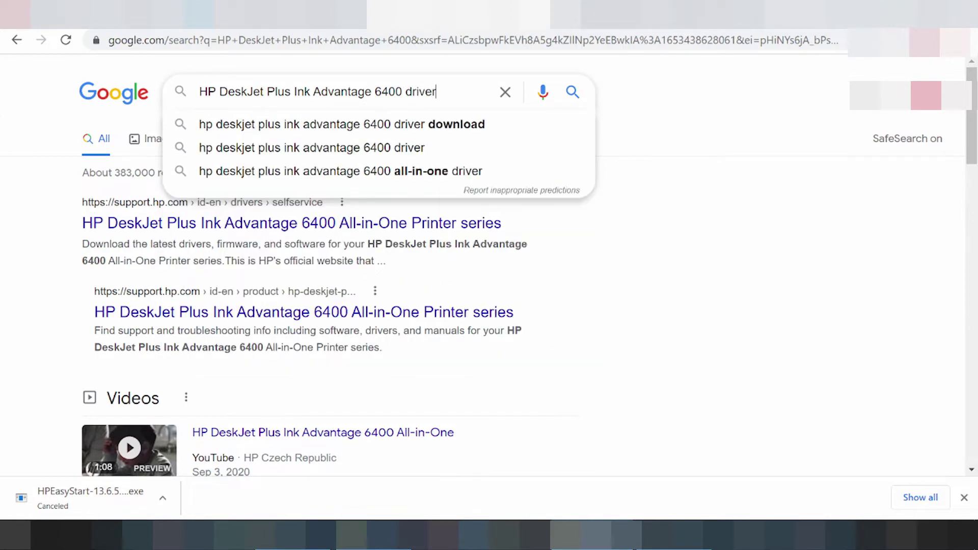
type(" download")
key("Return")
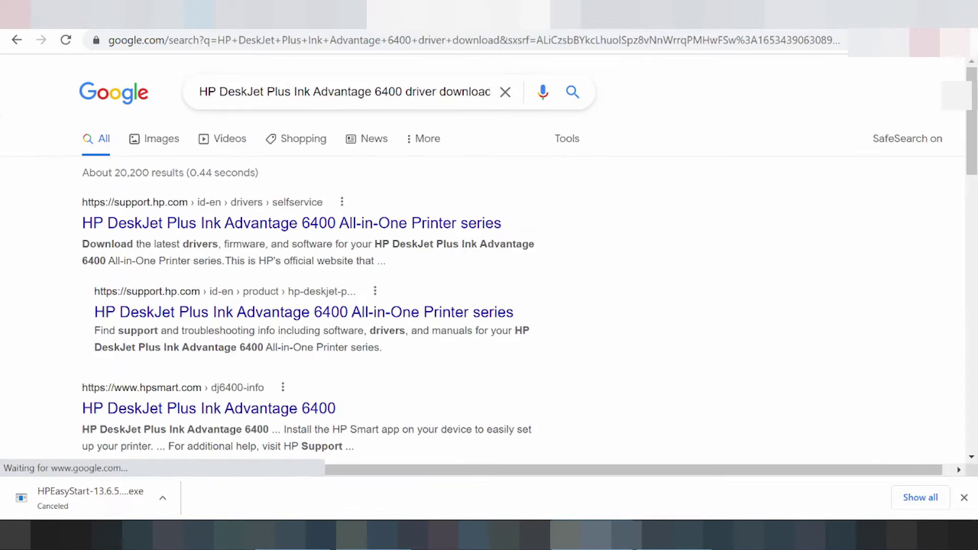
Browse the 6400 driver search results and close the downloads bar with the canceled HPEasyStart installer
scroll(556, 179, "down", 3)
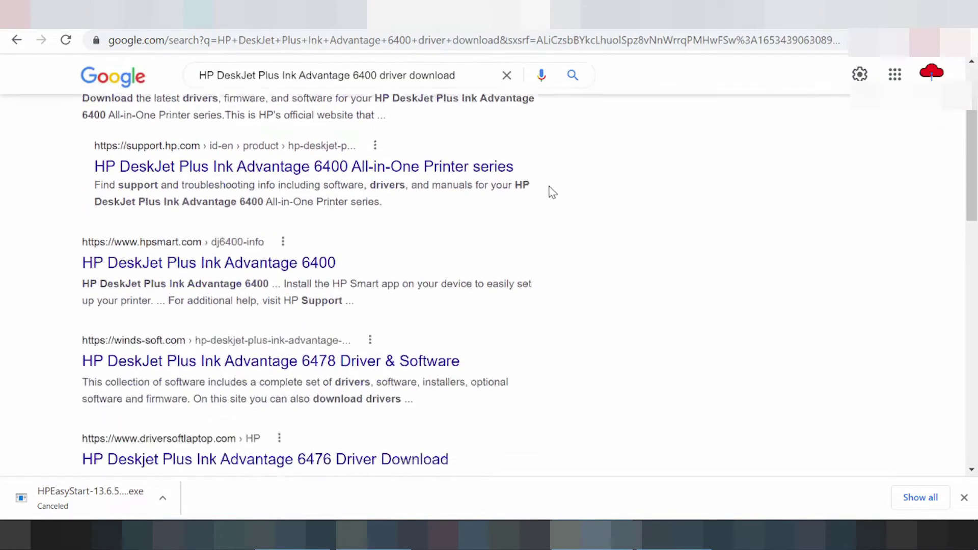
scroll(552, 193, "down", 5)
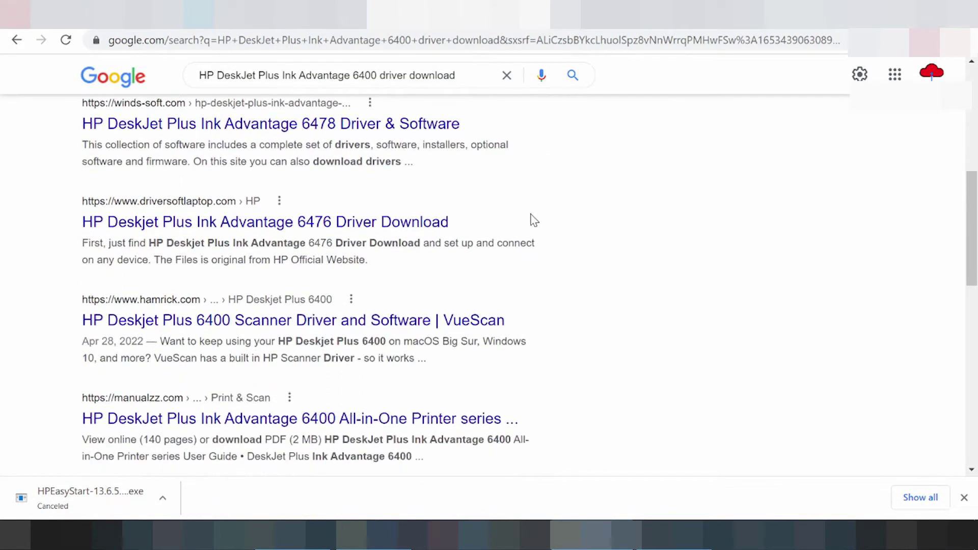
scroll(529, 220, "down", 3)
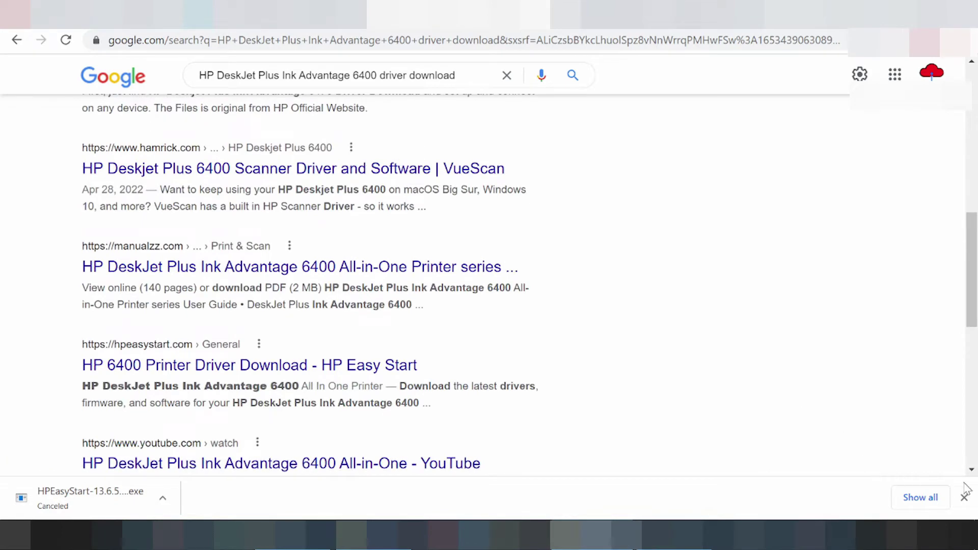
left_click(964, 496)
scroll(509, 389, "down", 3)
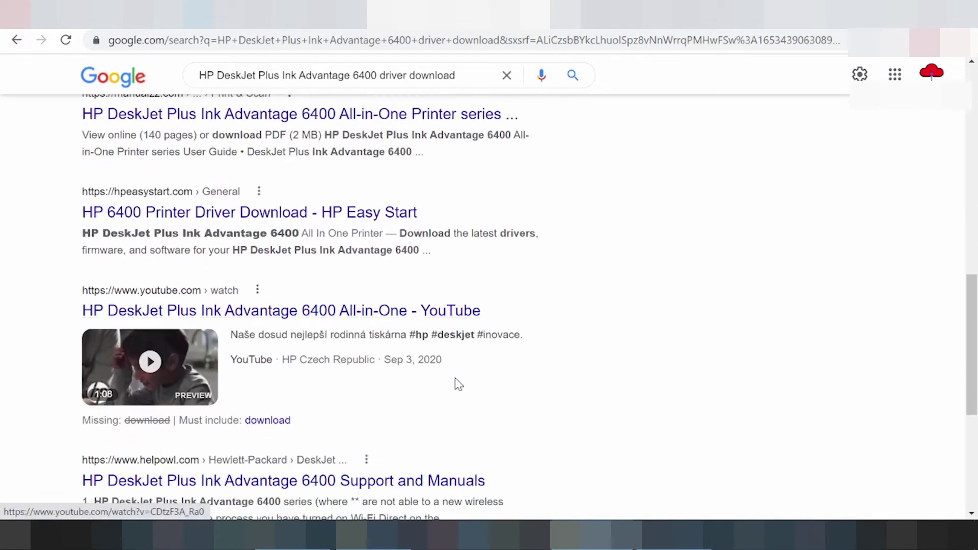
scroll(458, 377, "down", 3)
scroll(458, 308, "down", 2)
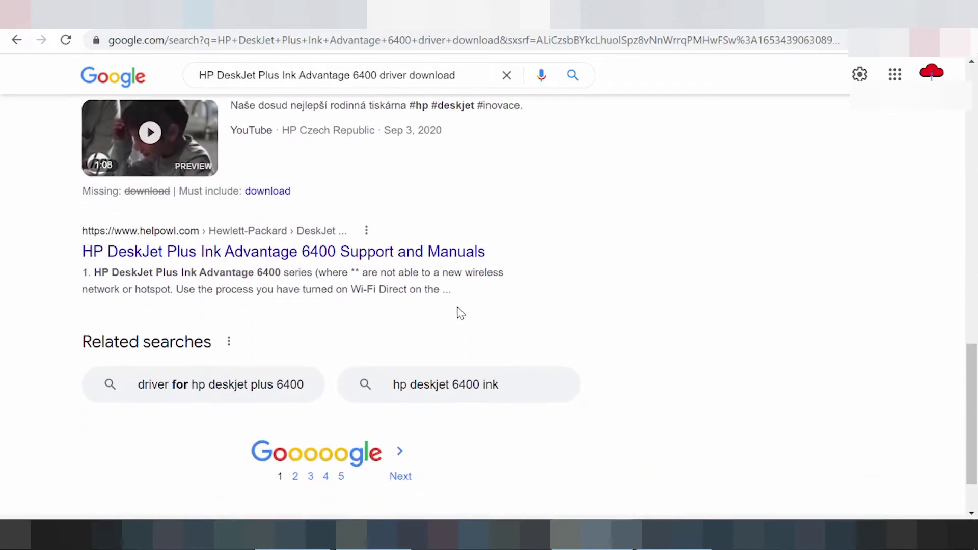
scroll(458, 315, "down", 2)
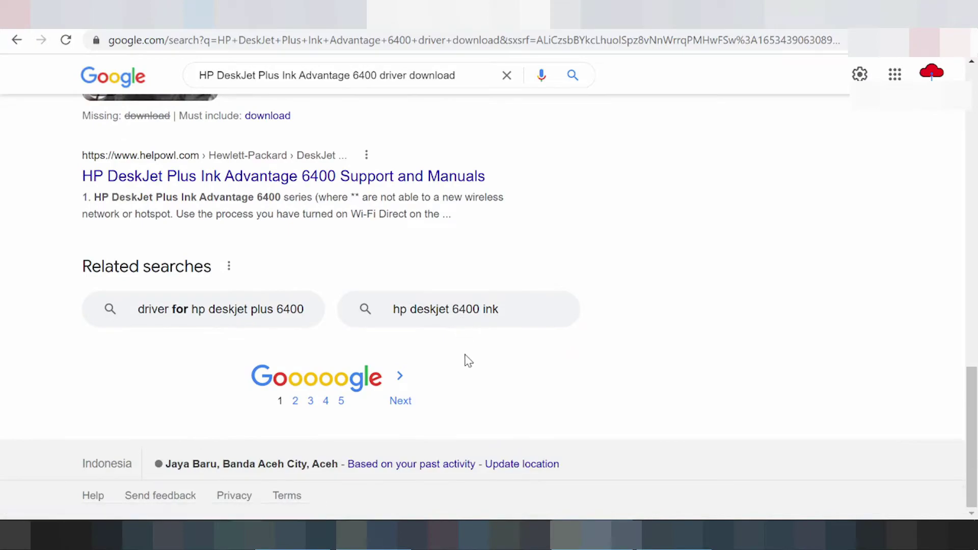
scroll(574, 244, "up", 10)
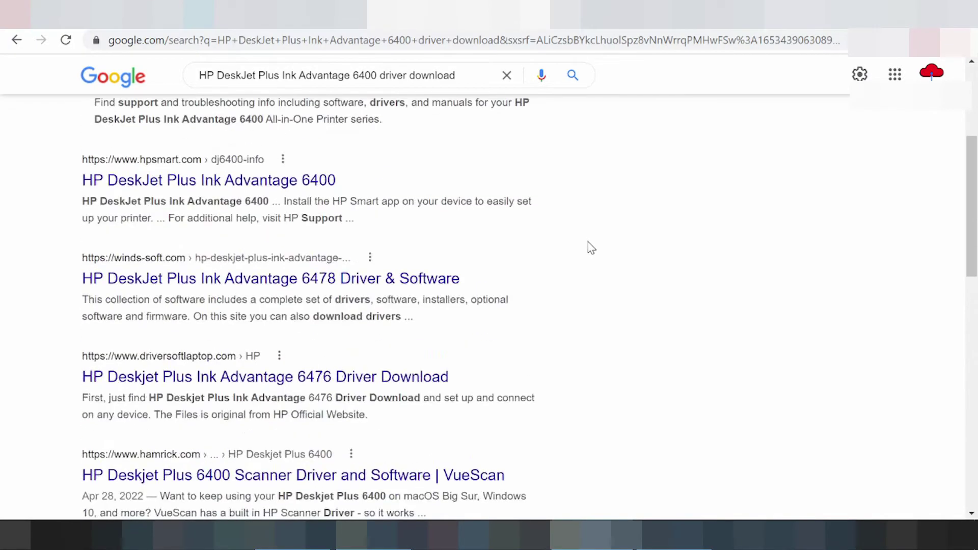
scroll(590, 247, "up", 5)
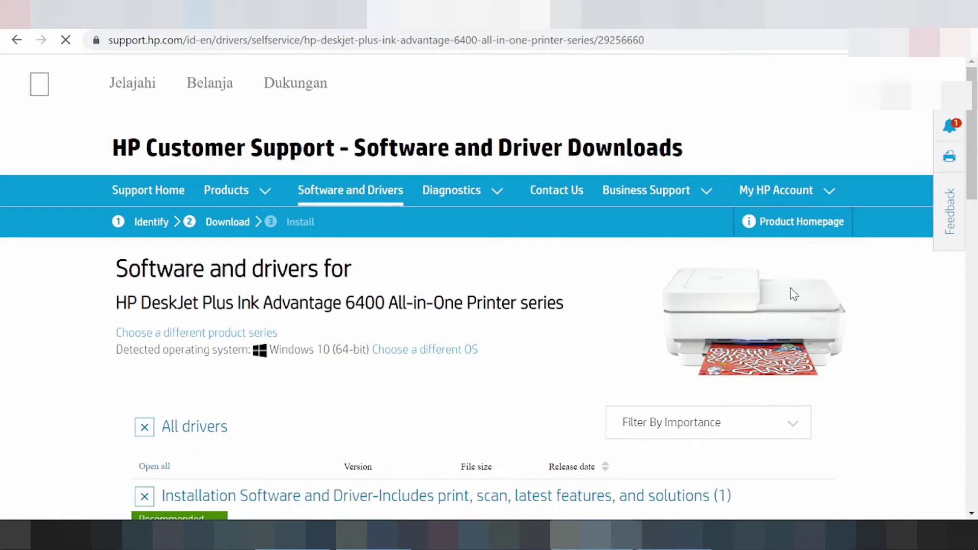
Try Android and then iOS as the preferred operating system, checking each one's available versions
scroll(716, 291, "down", 1)
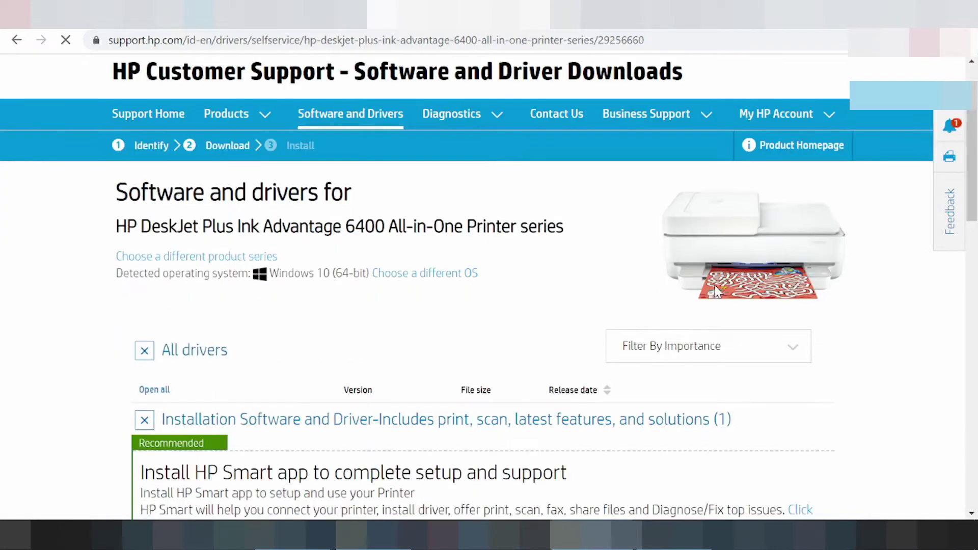
left_click(413, 279)
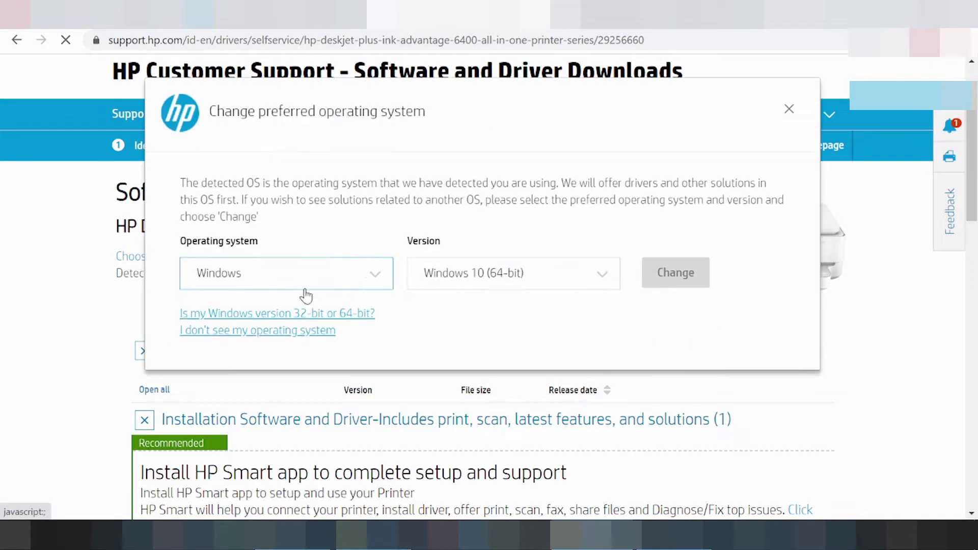
left_click(211, 282)
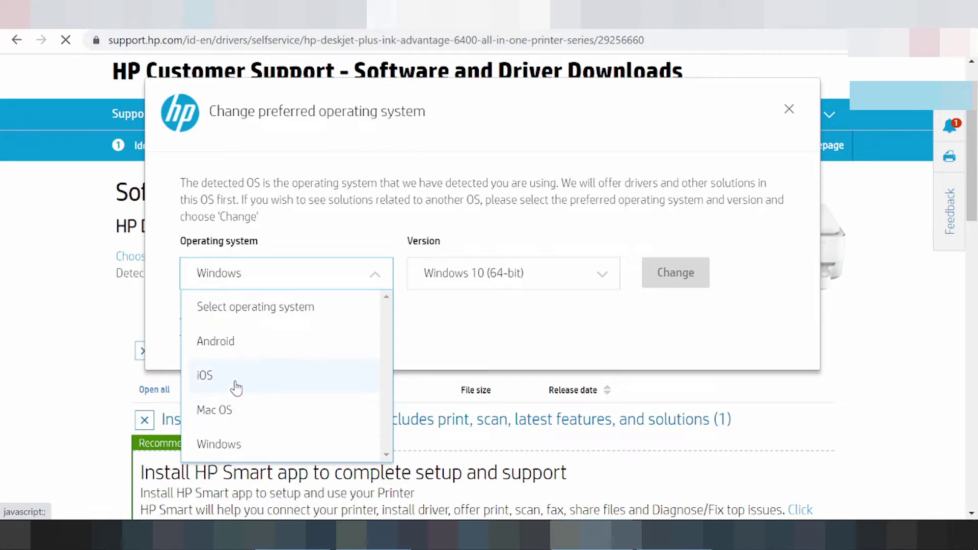
left_click(241, 348)
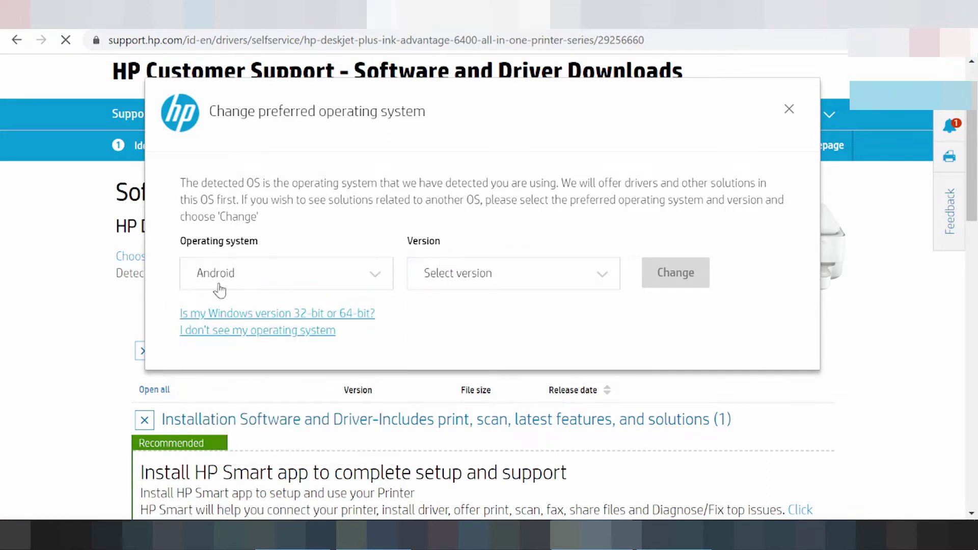
left_click(456, 274)
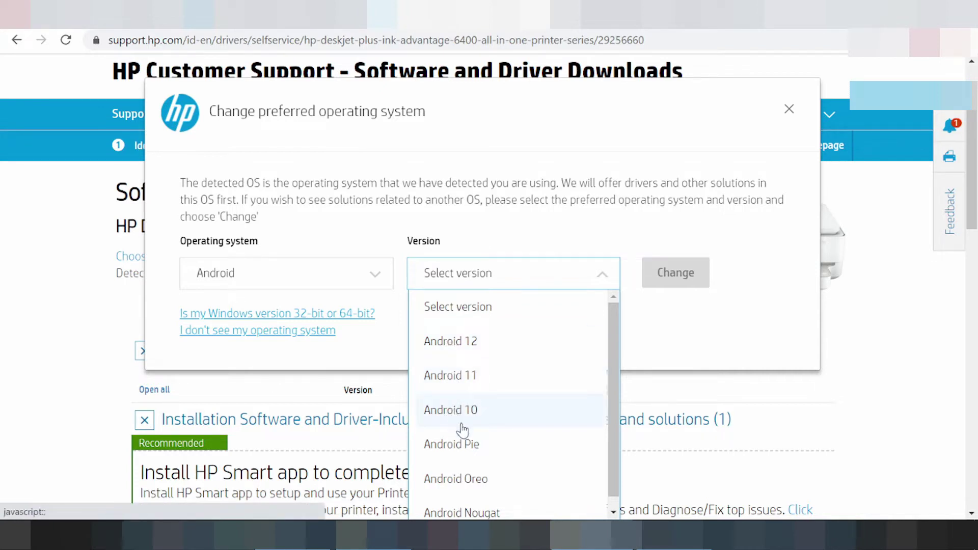
left_click(297, 284)
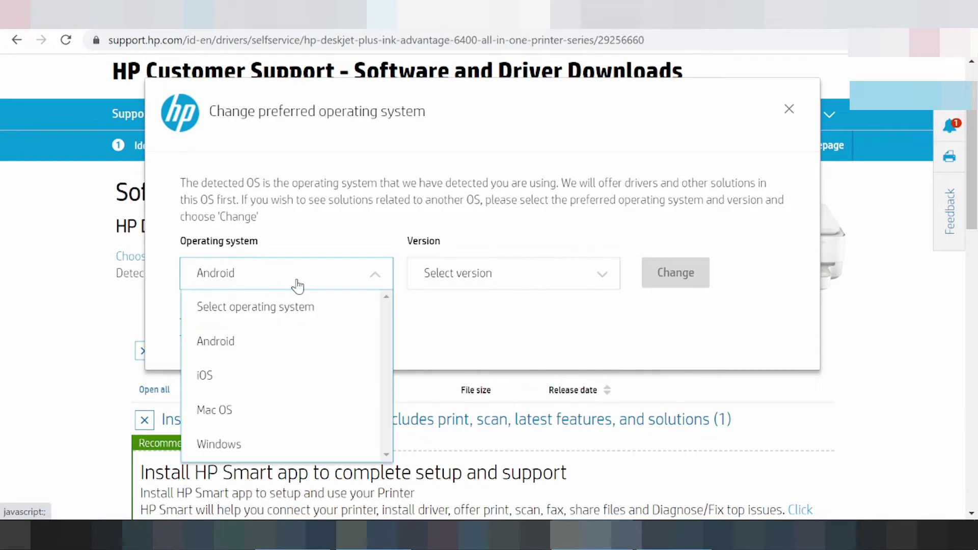
left_click(235, 386)
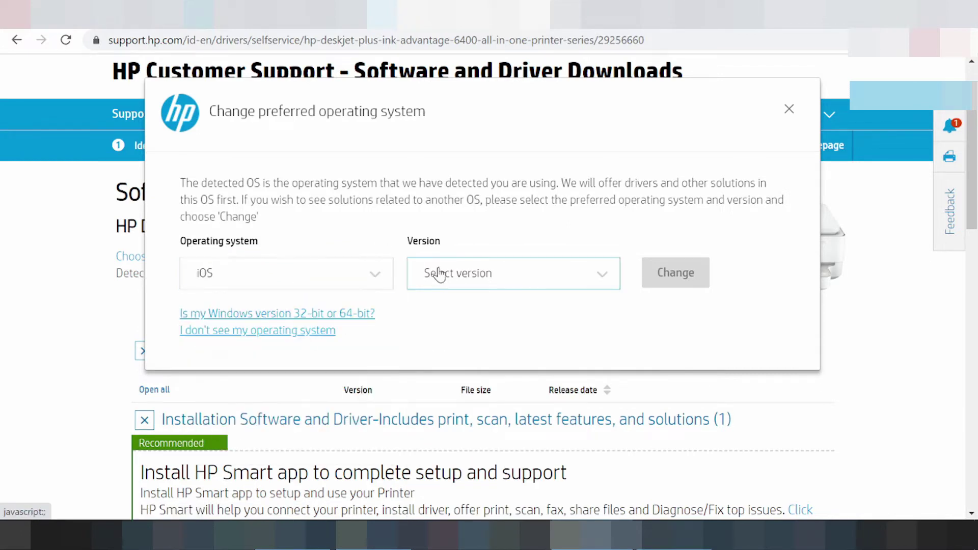
left_click(436, 273)
Set the preferred operating system to Mac OS, version macOS 12
left_click(375, 283)
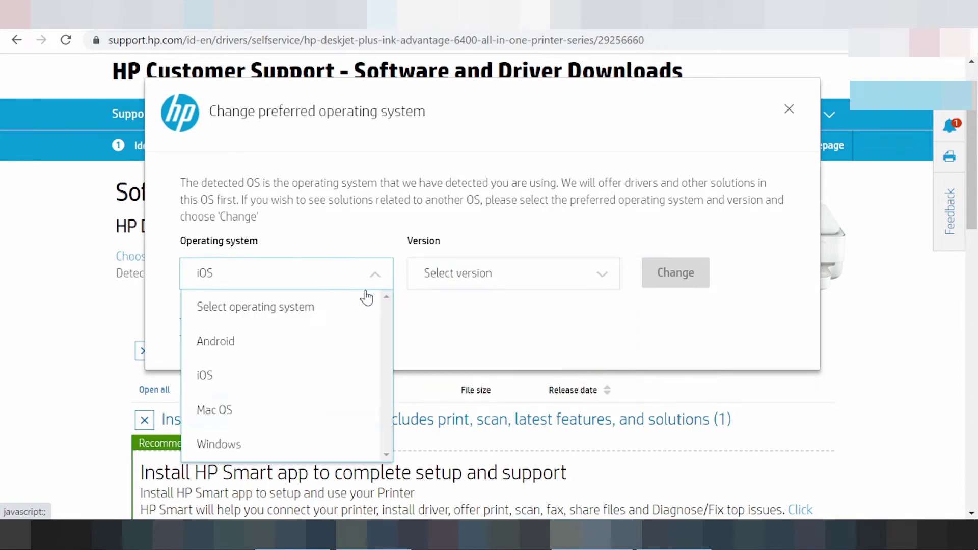
left_click(237, 415)
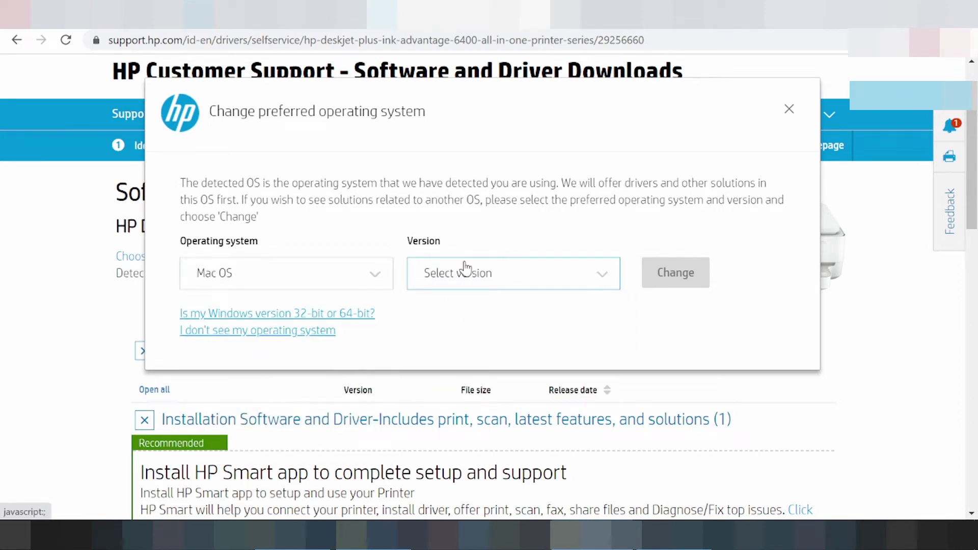
left_click(463, 278)
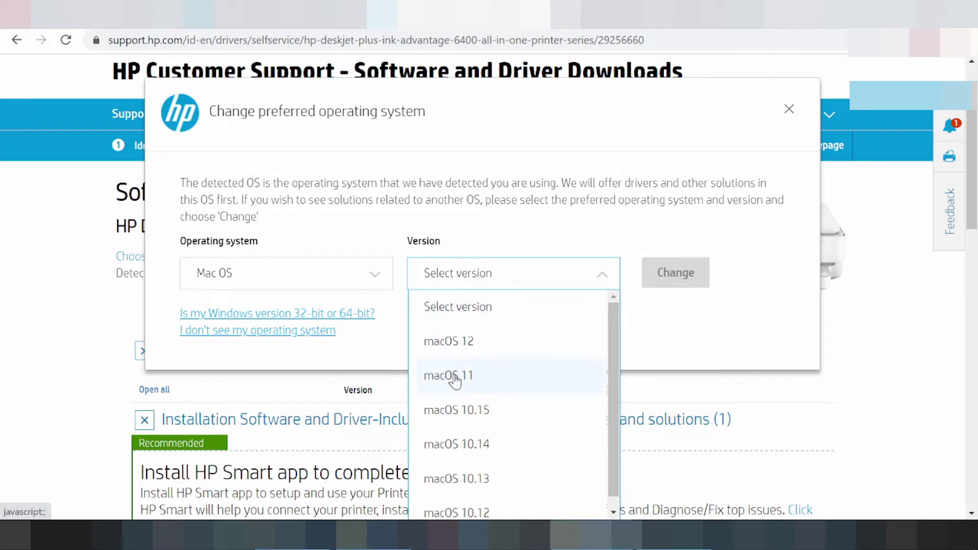
scroll(473, 418, "down", 1)
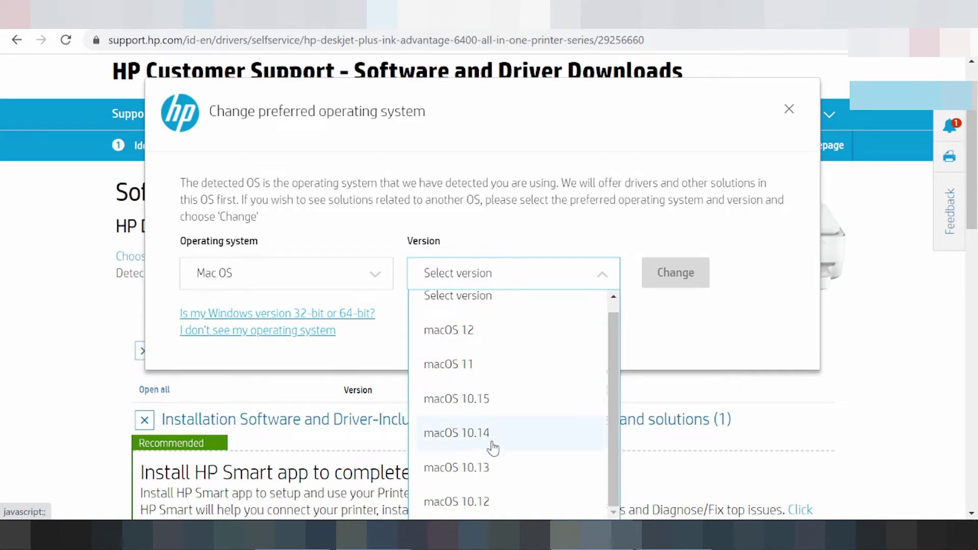
scroll(458, 306, "up", 3)
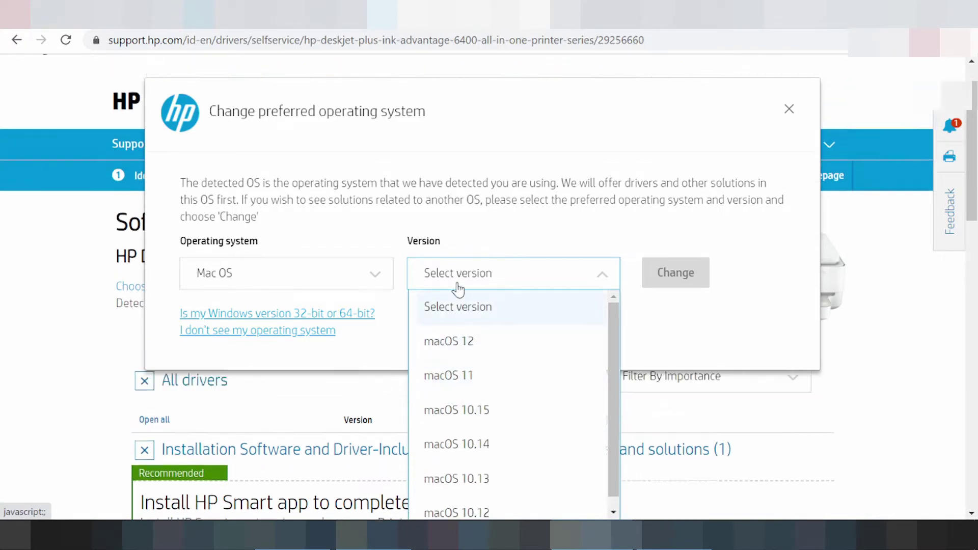
left_click(465, 344)
left_click(672, 275)
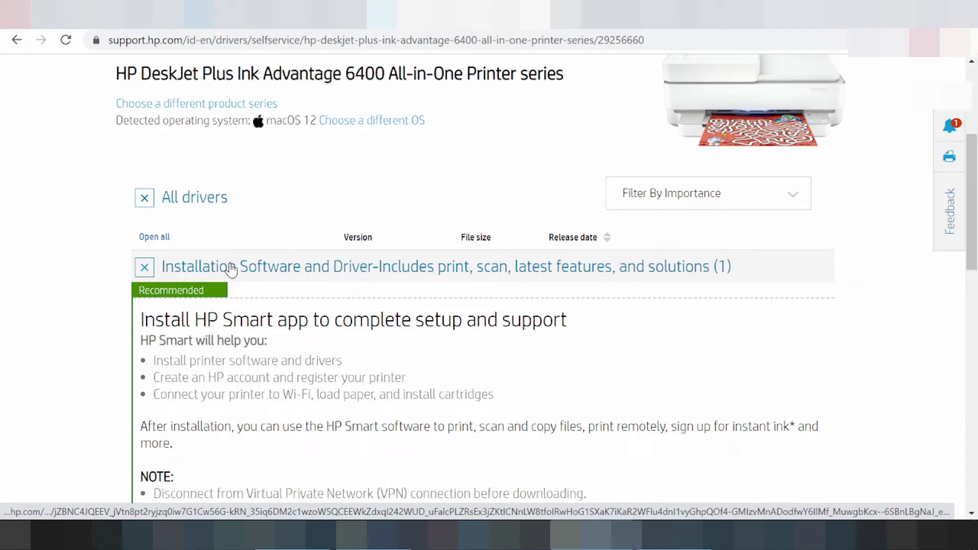
left_click_drag(153, 361, 316, 362)
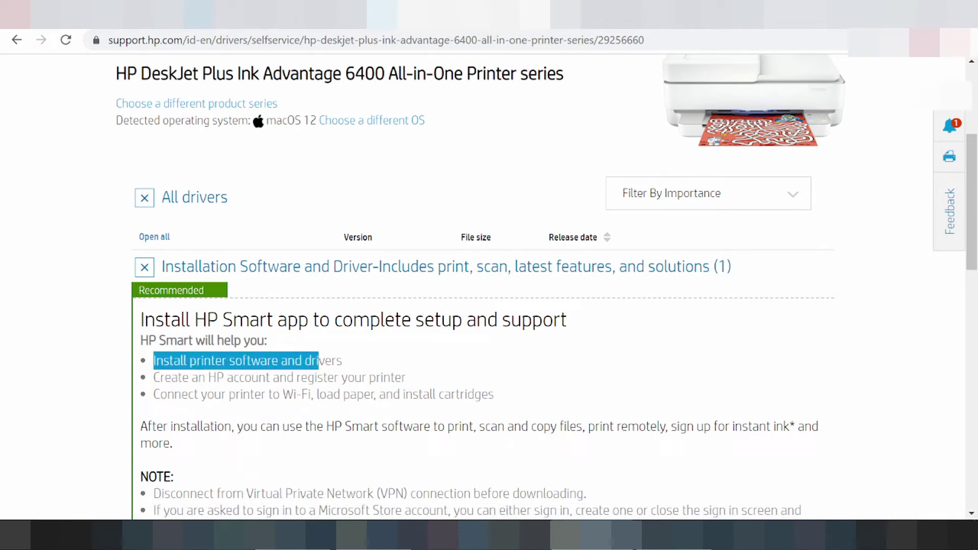
left_click_drag(153, 377, 366, 377)
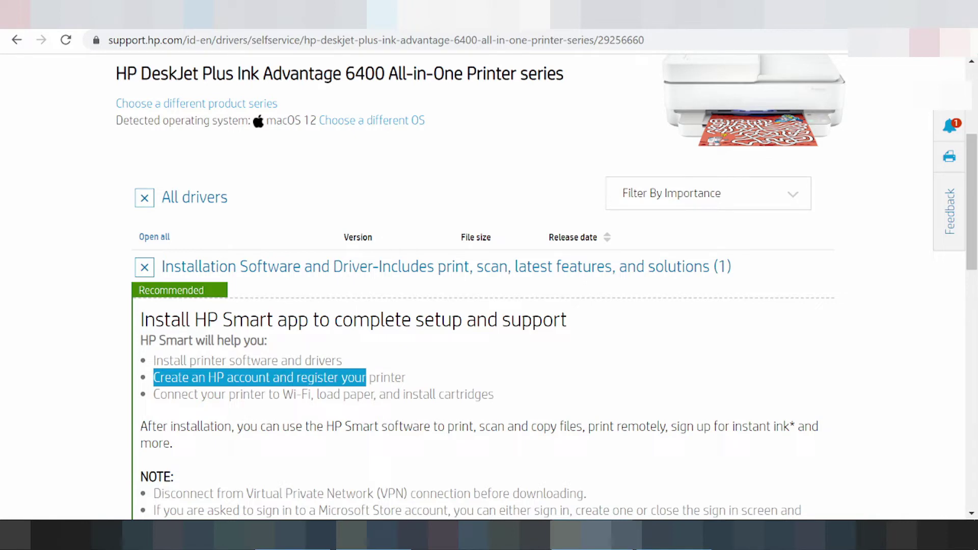
left_click_drag(153, 394, 313, 395)
scroll(451, 351, "down", 2)
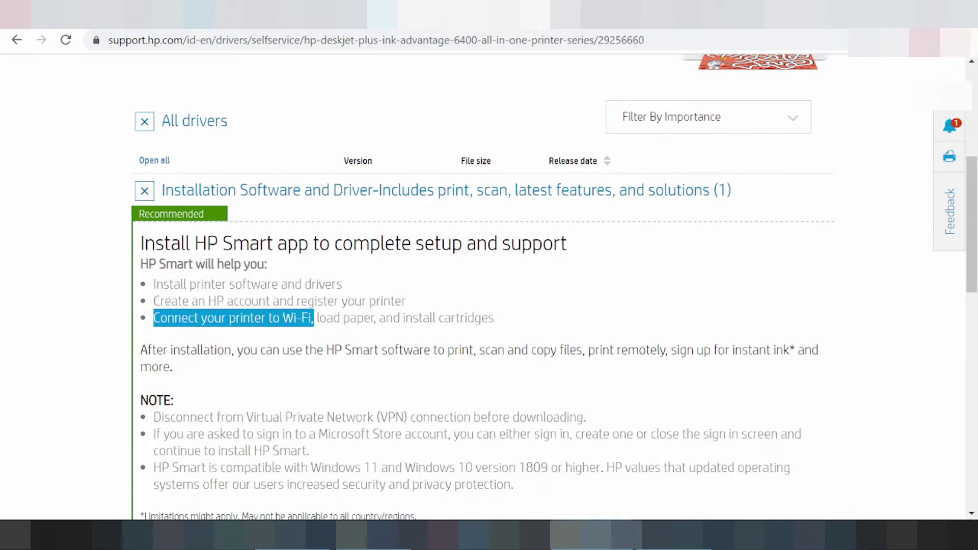
scroll(453, 315, "down", 2)
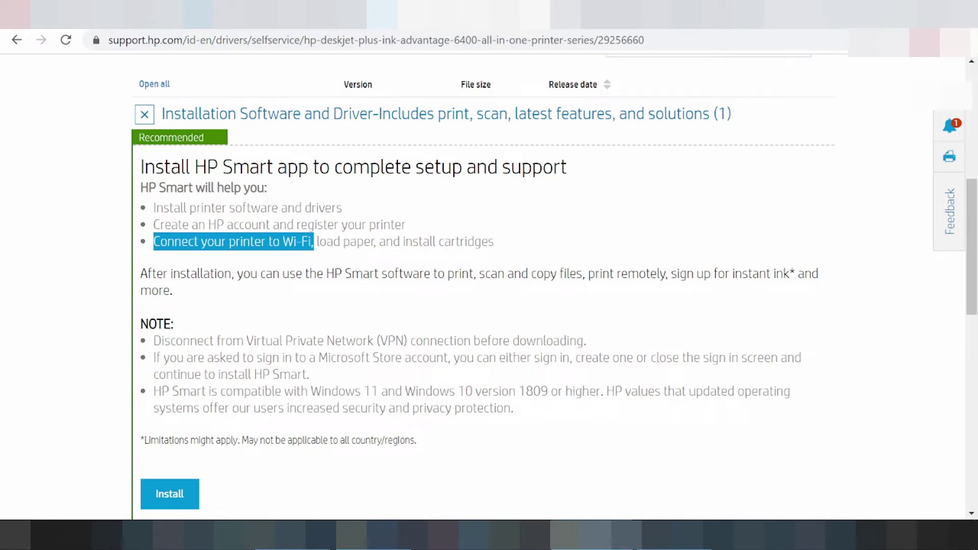
left_click_drag(595, 273, 638, 273)
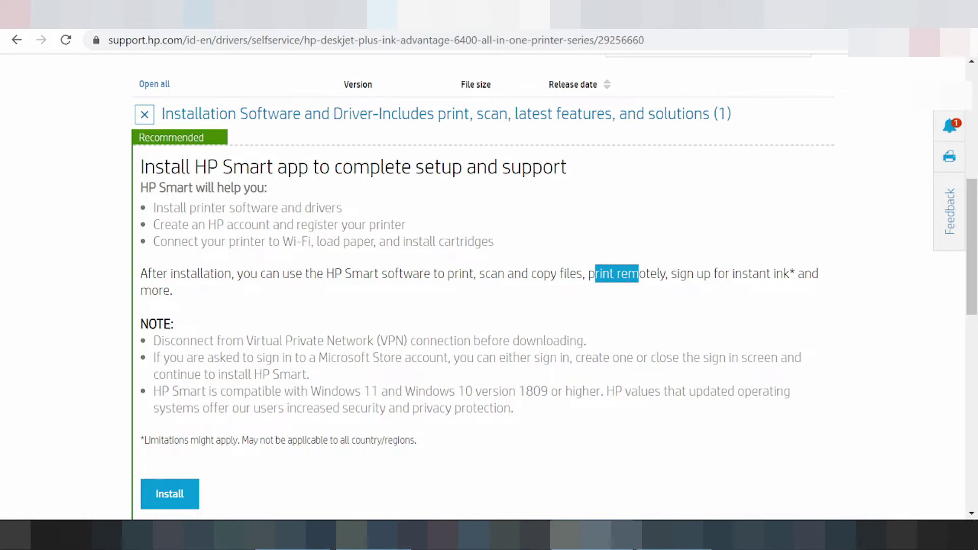
scroll(484, 285, "down", 2)
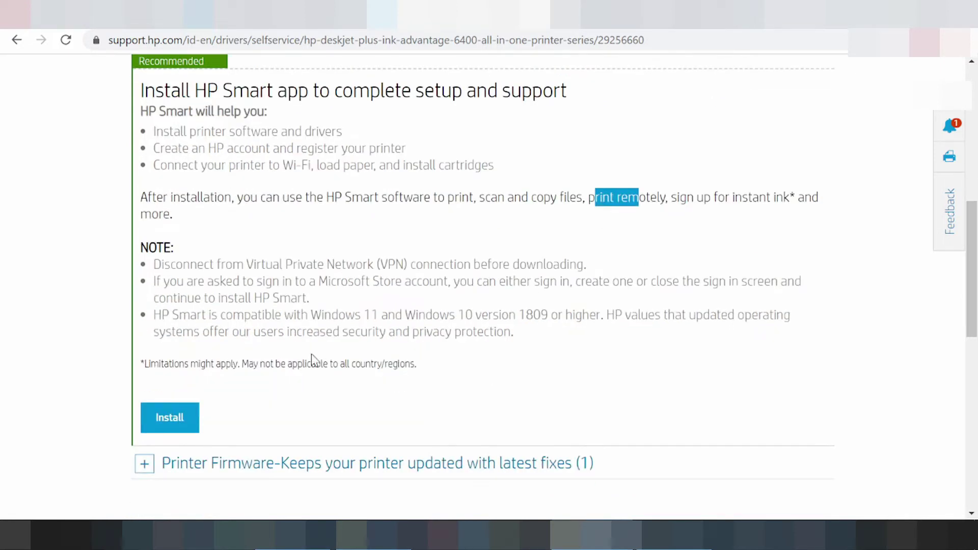
Expand Printer Firmware, then return to the top of the list and the HP Smart Install entry
left_click(143, 470)
scroll(244, 356, "down", 3)
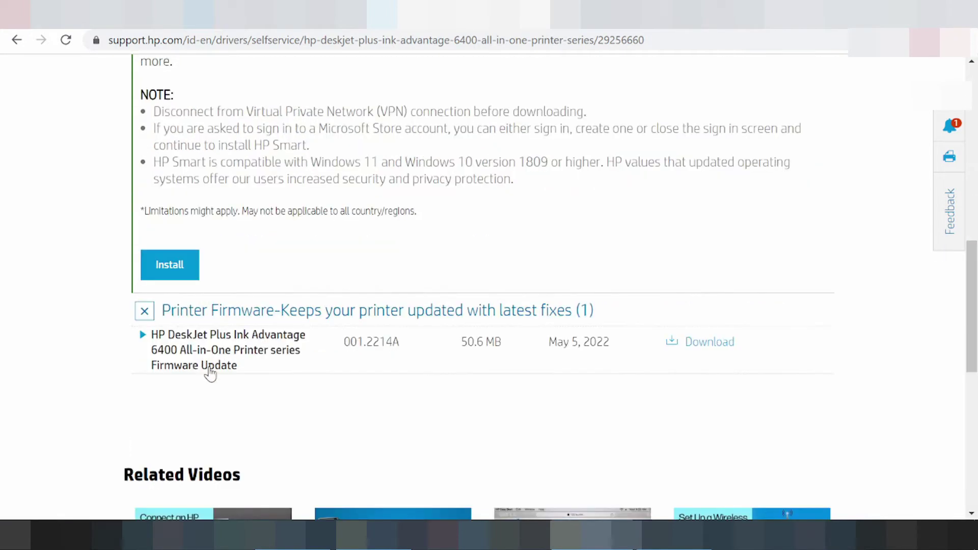
scroll(235, 375, "up", 1)
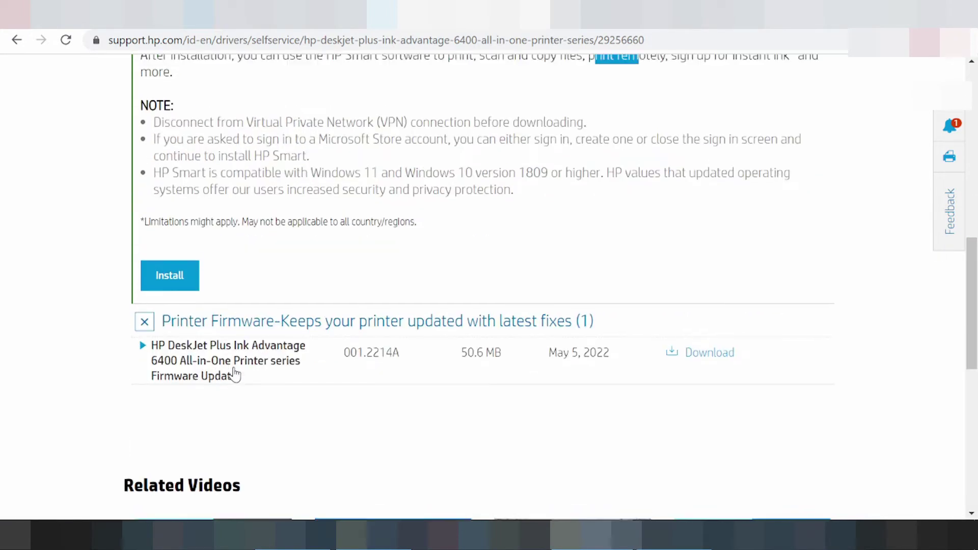
scroll(235, 375, "up", 1)
scroll(236, 377, "up", 3)
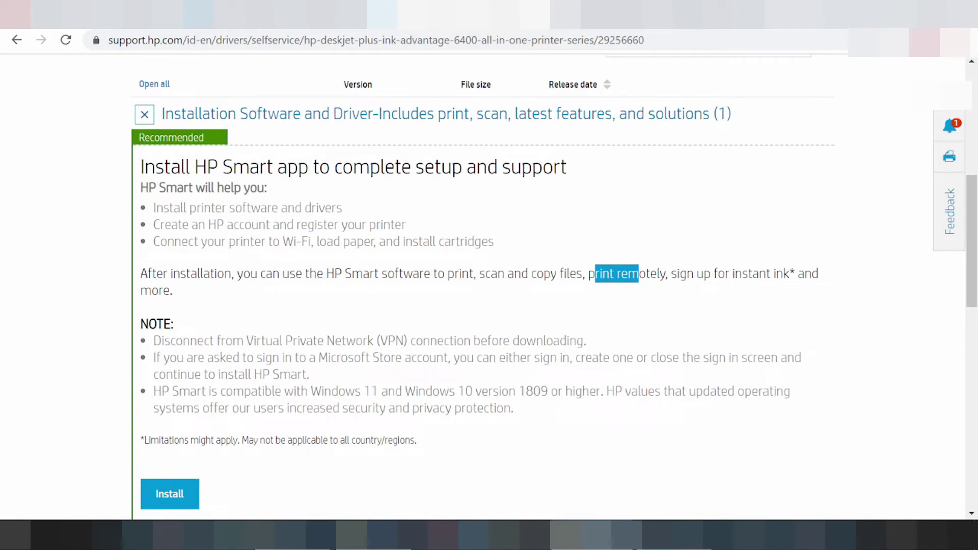
scroll(450, 258, "up", 4)
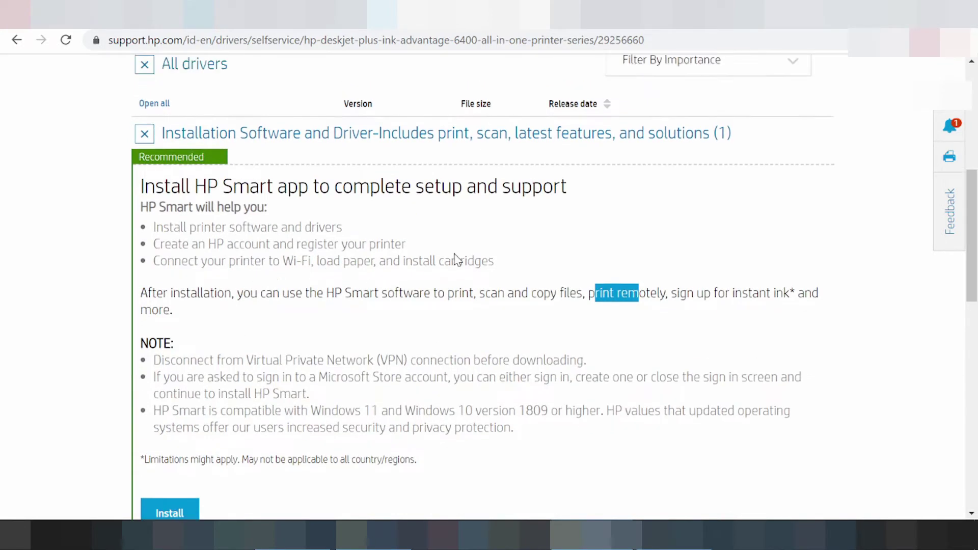
Change the preferred operating system to Windows, version Windows 11, and apply it
left_click(363, 203)
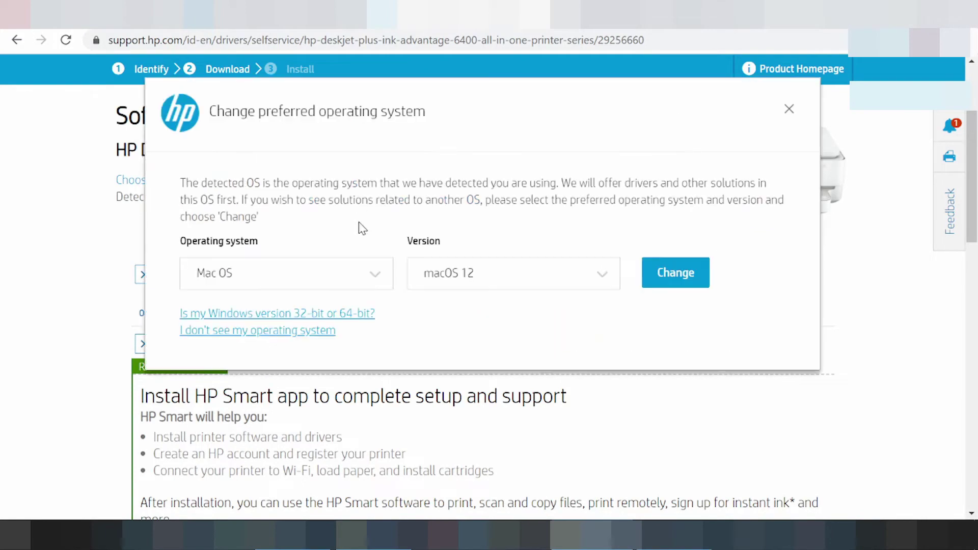
left_click(338, 278)
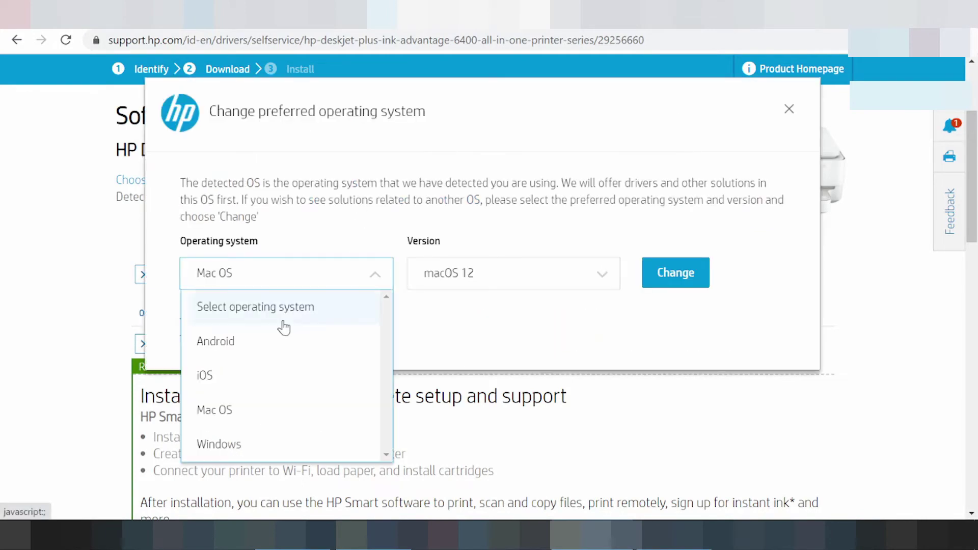
left_click(218, 445)
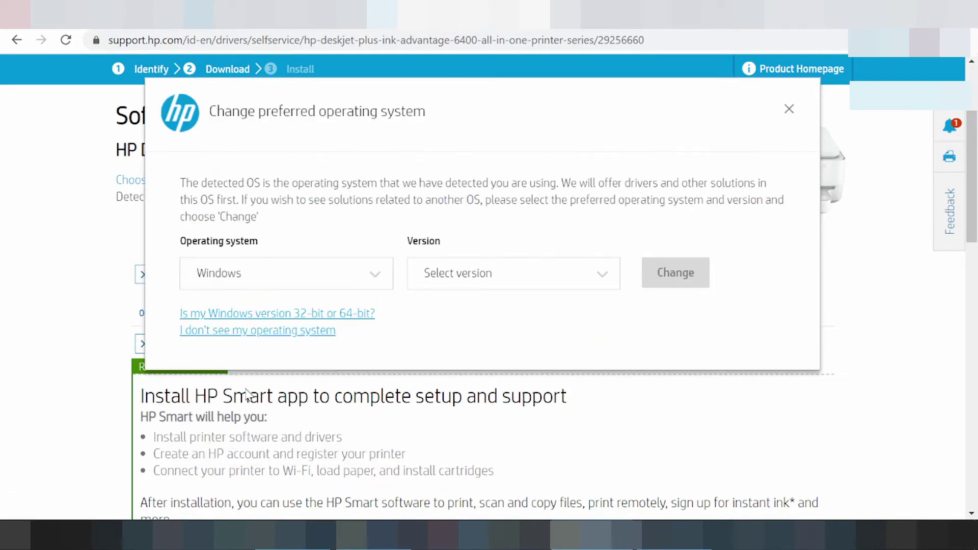
left_click(443, 268)
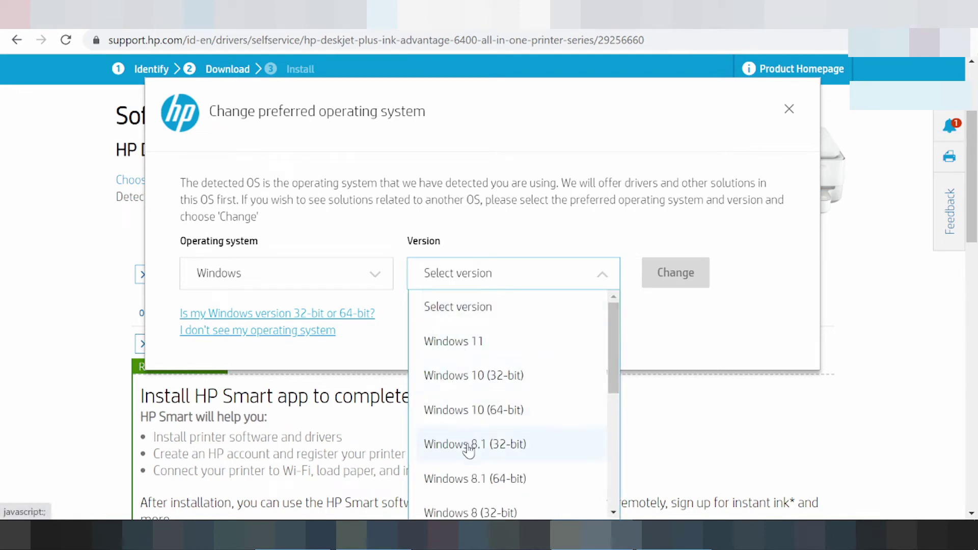
scroll(476, 418, "down", 1)
scroll(477, 404, "down", 1)
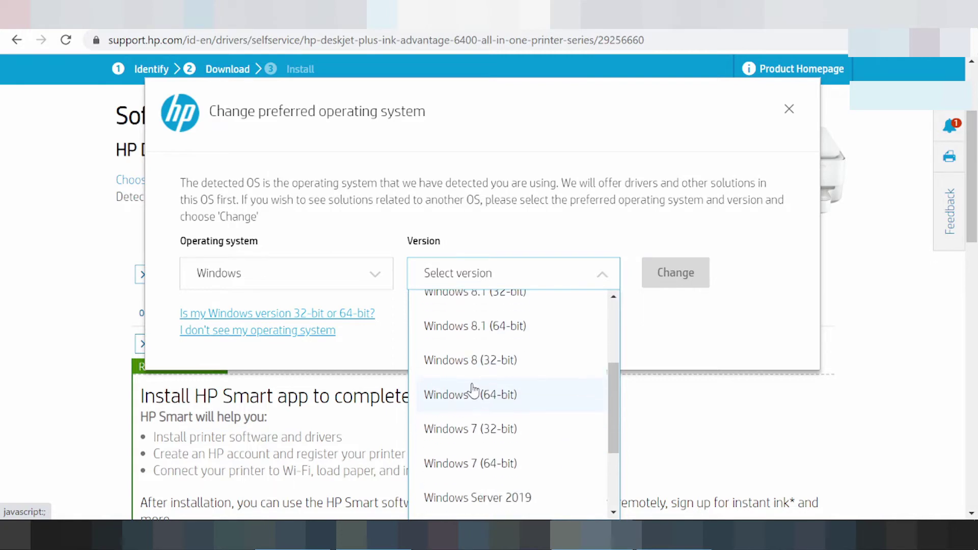
scroll(466, 430, "down", 1)
scroll(471, 448, "down", 1)
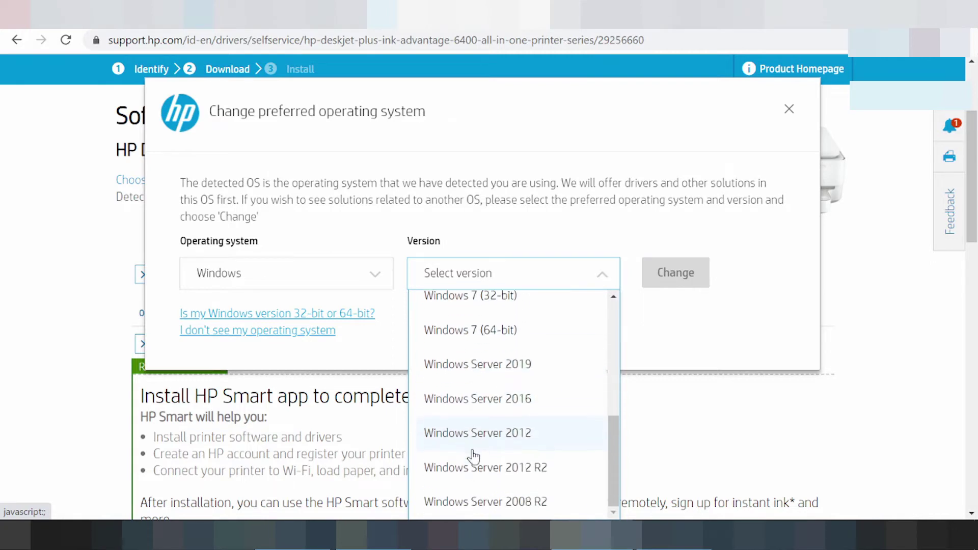
scroll(474, 465, "up", 3)
scroll(476, 463, "up", 1)
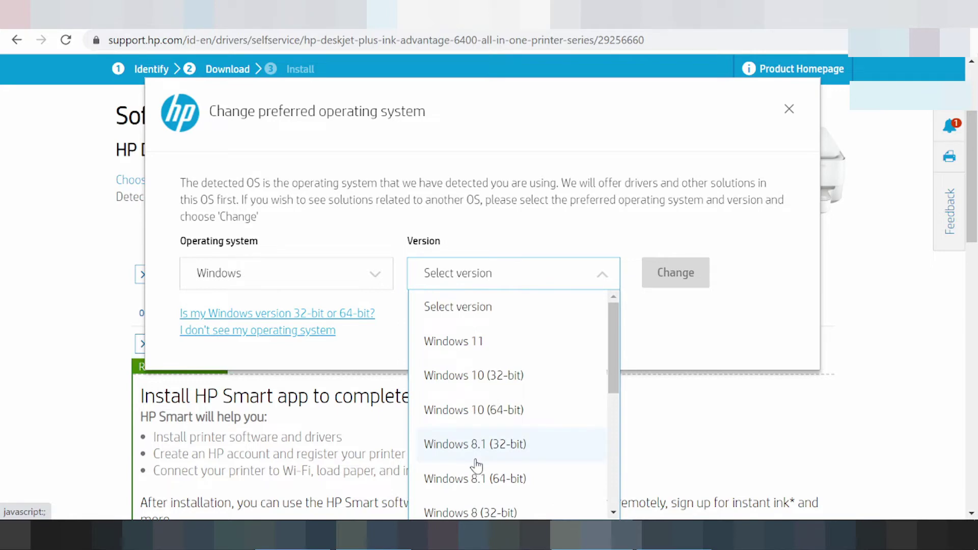
left_click(472, 352)
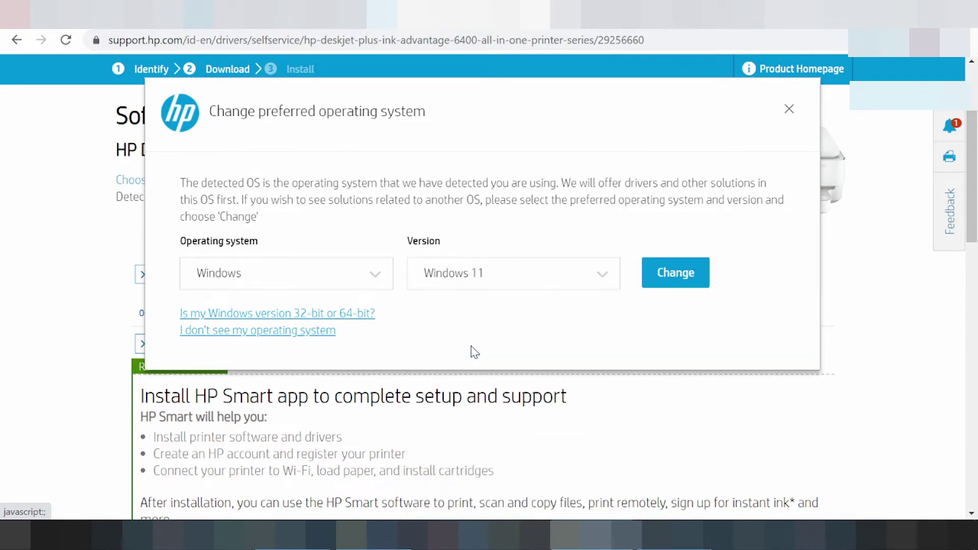
left_click(689, 275)
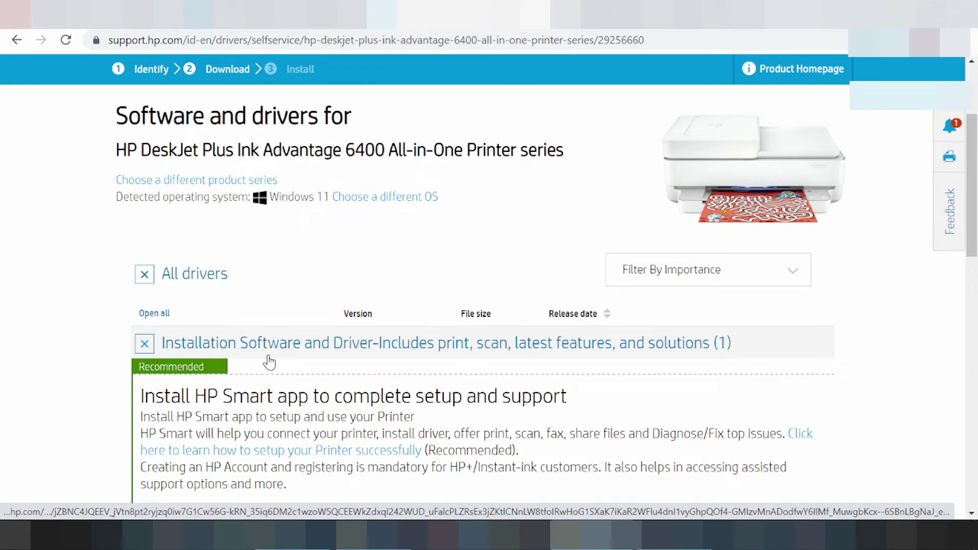
Scroll down the Windows 11 list to the collapsed Universal Scan Driver, Full/Basic Driver and firmware sections
scroll(334, 357, "down", 1)
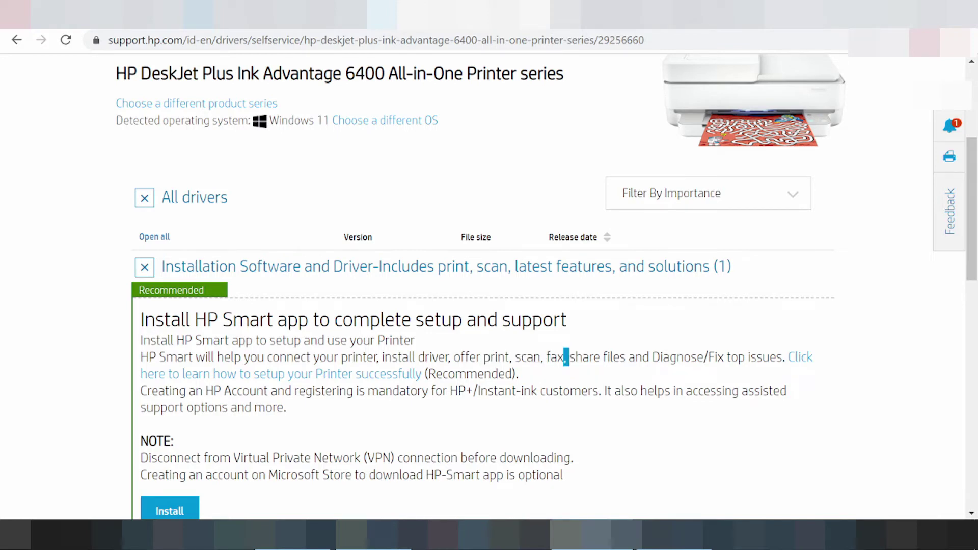
left_click_drag(582, 357, 607, 357)
scroll(630, 376, "down", 3)
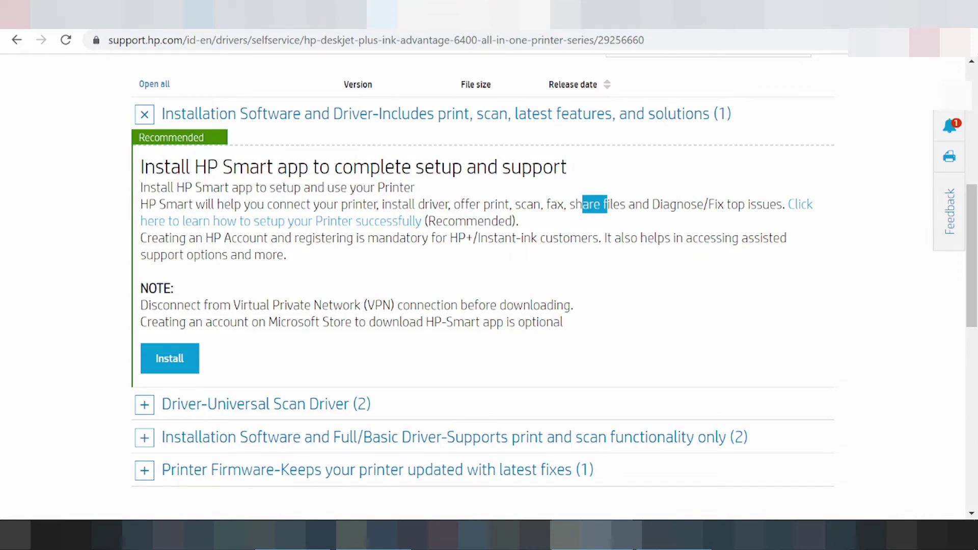
scroll(375, 251, "down", 3)
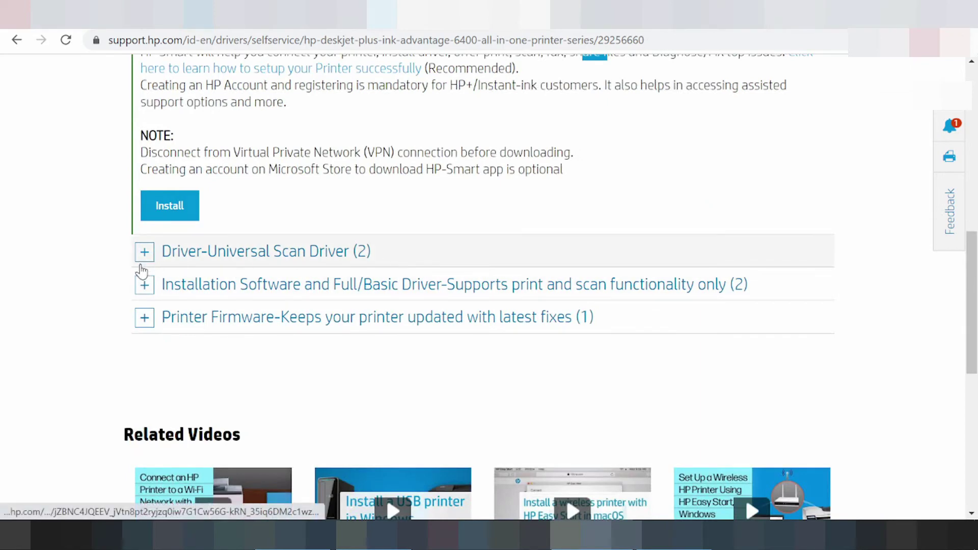
Expand Universal Scan Driver, Basic Drivers and Printer Firmware, and highlight the firmware's release date
left_click(144, 254)
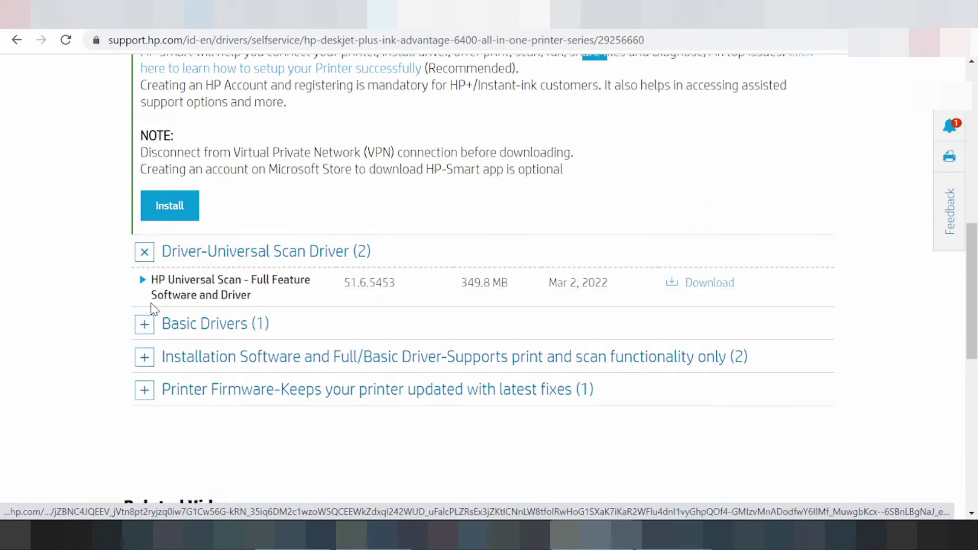
left_click(144, 325)
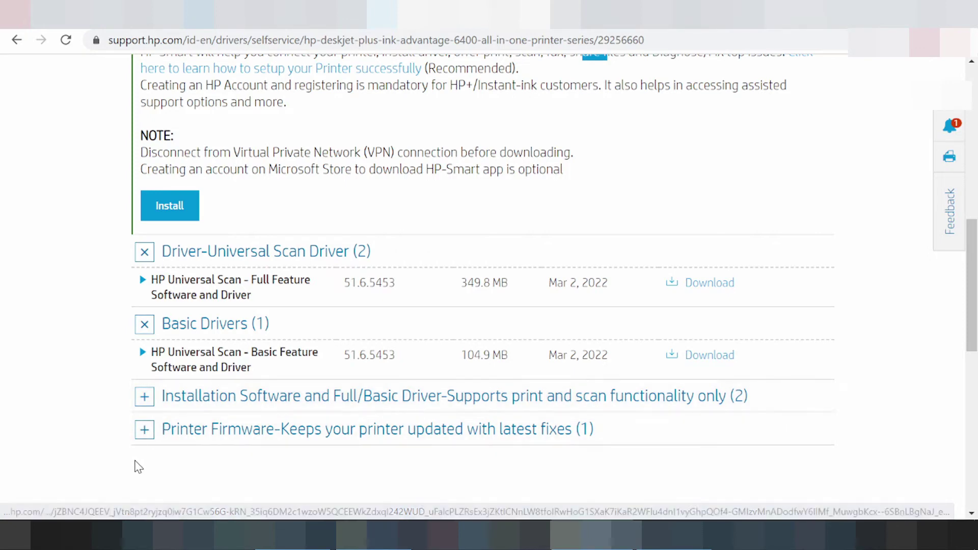
left_click(146, 431)
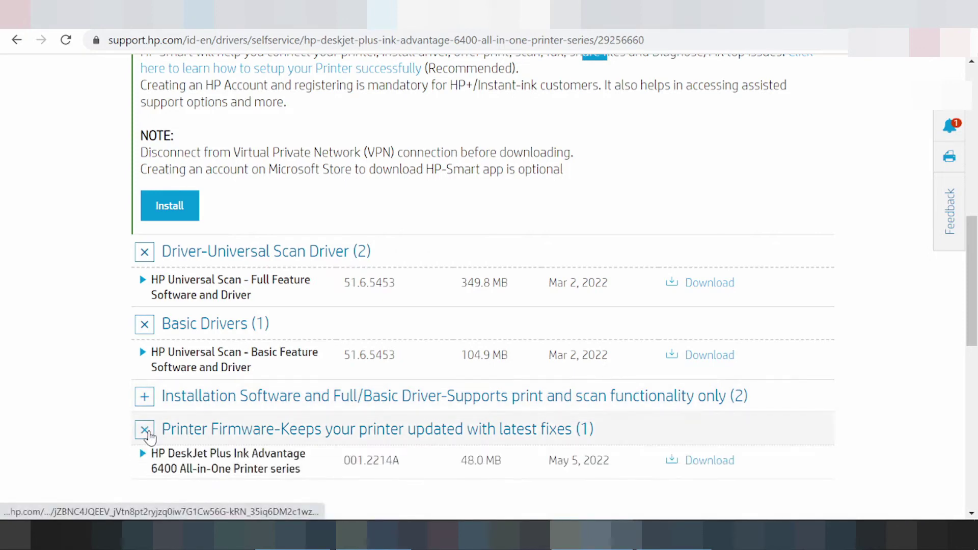
left_click_drag(556, 461, 602, 461)
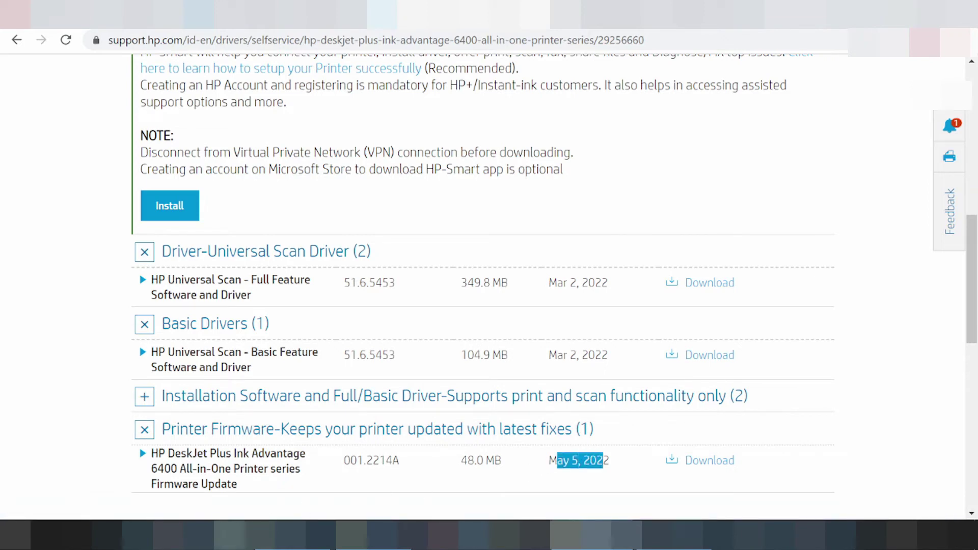